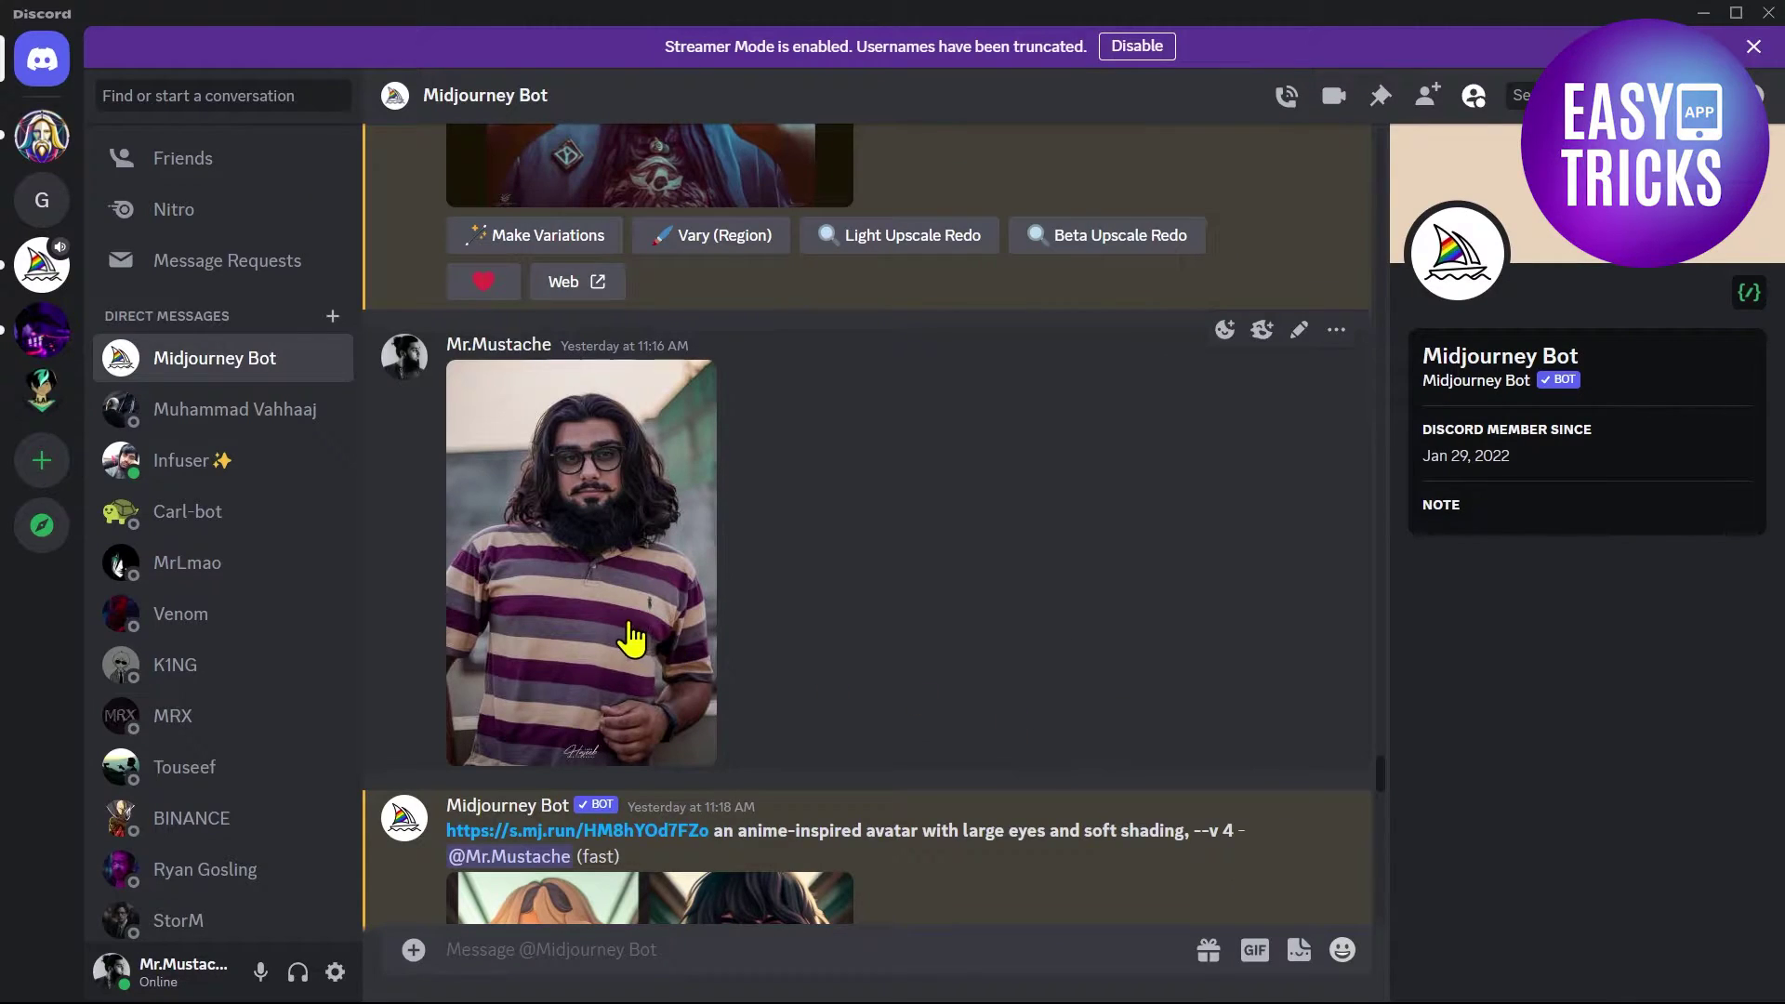
Copy the link of the bearded man's striped-shirt portrait from its enlarged preview.
click(579, 576)
right_click(833, 492)
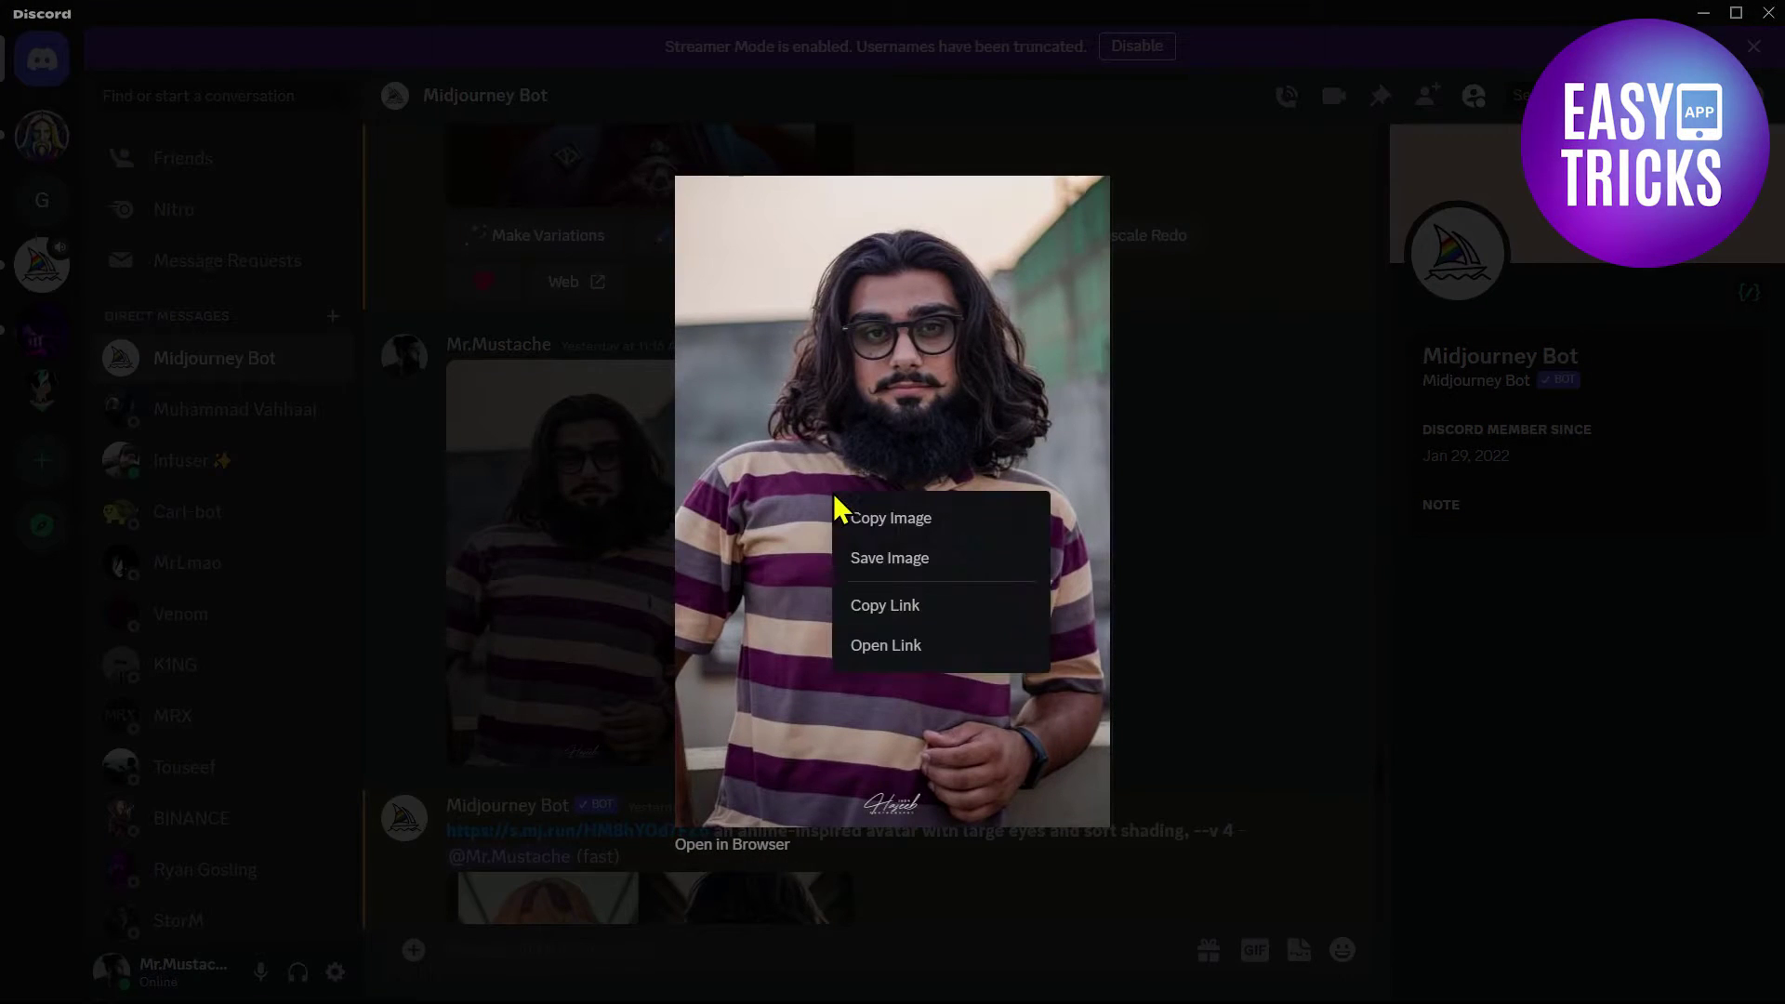
click(950, 620)
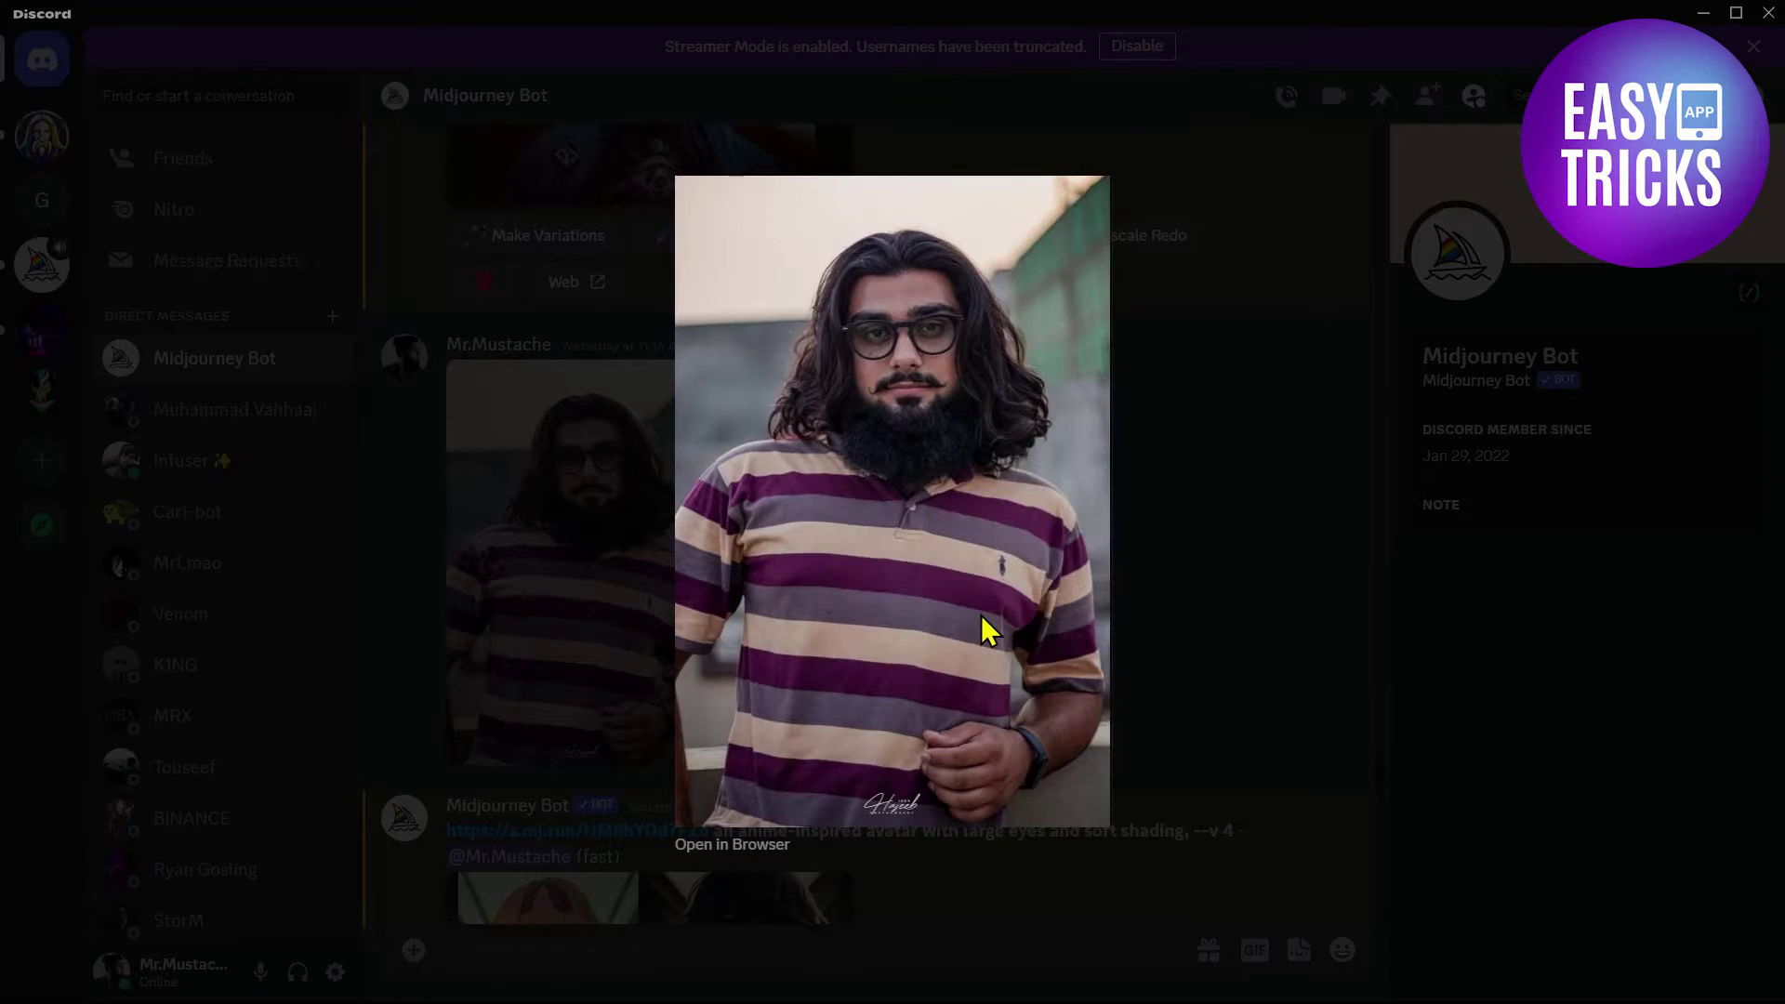
click(1156, 614)
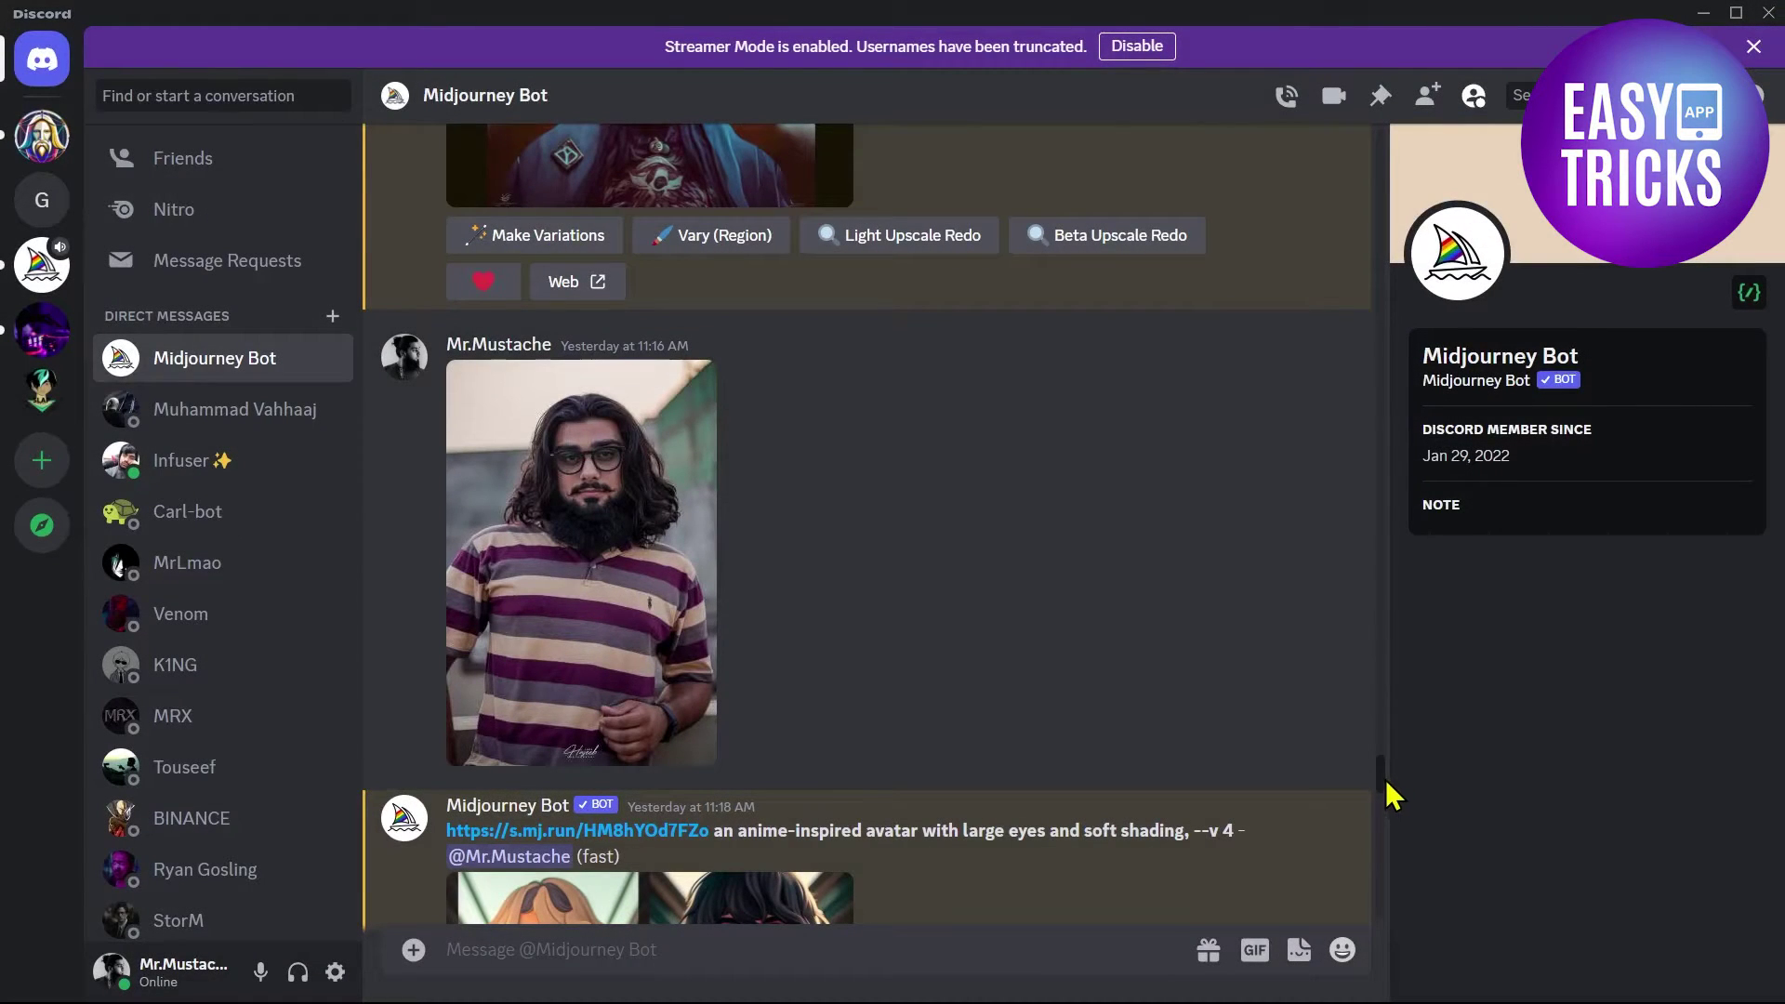
drag(1386, 782, 1375, 923)
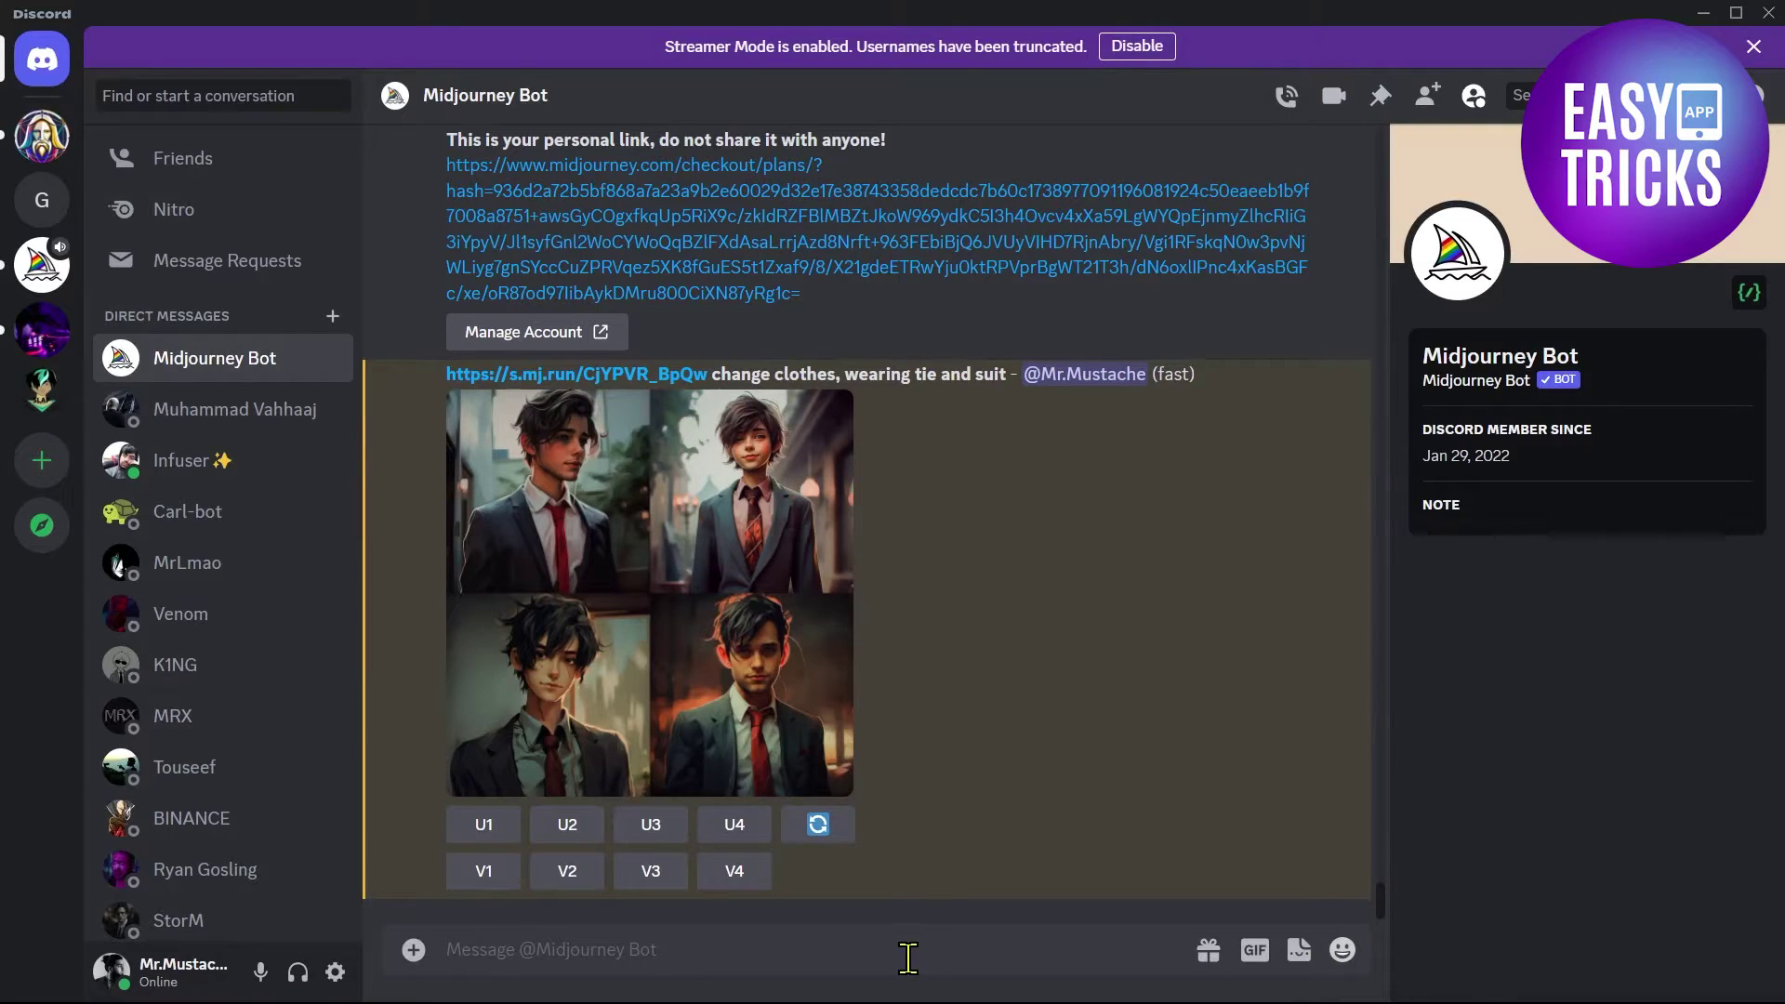
text(/im)
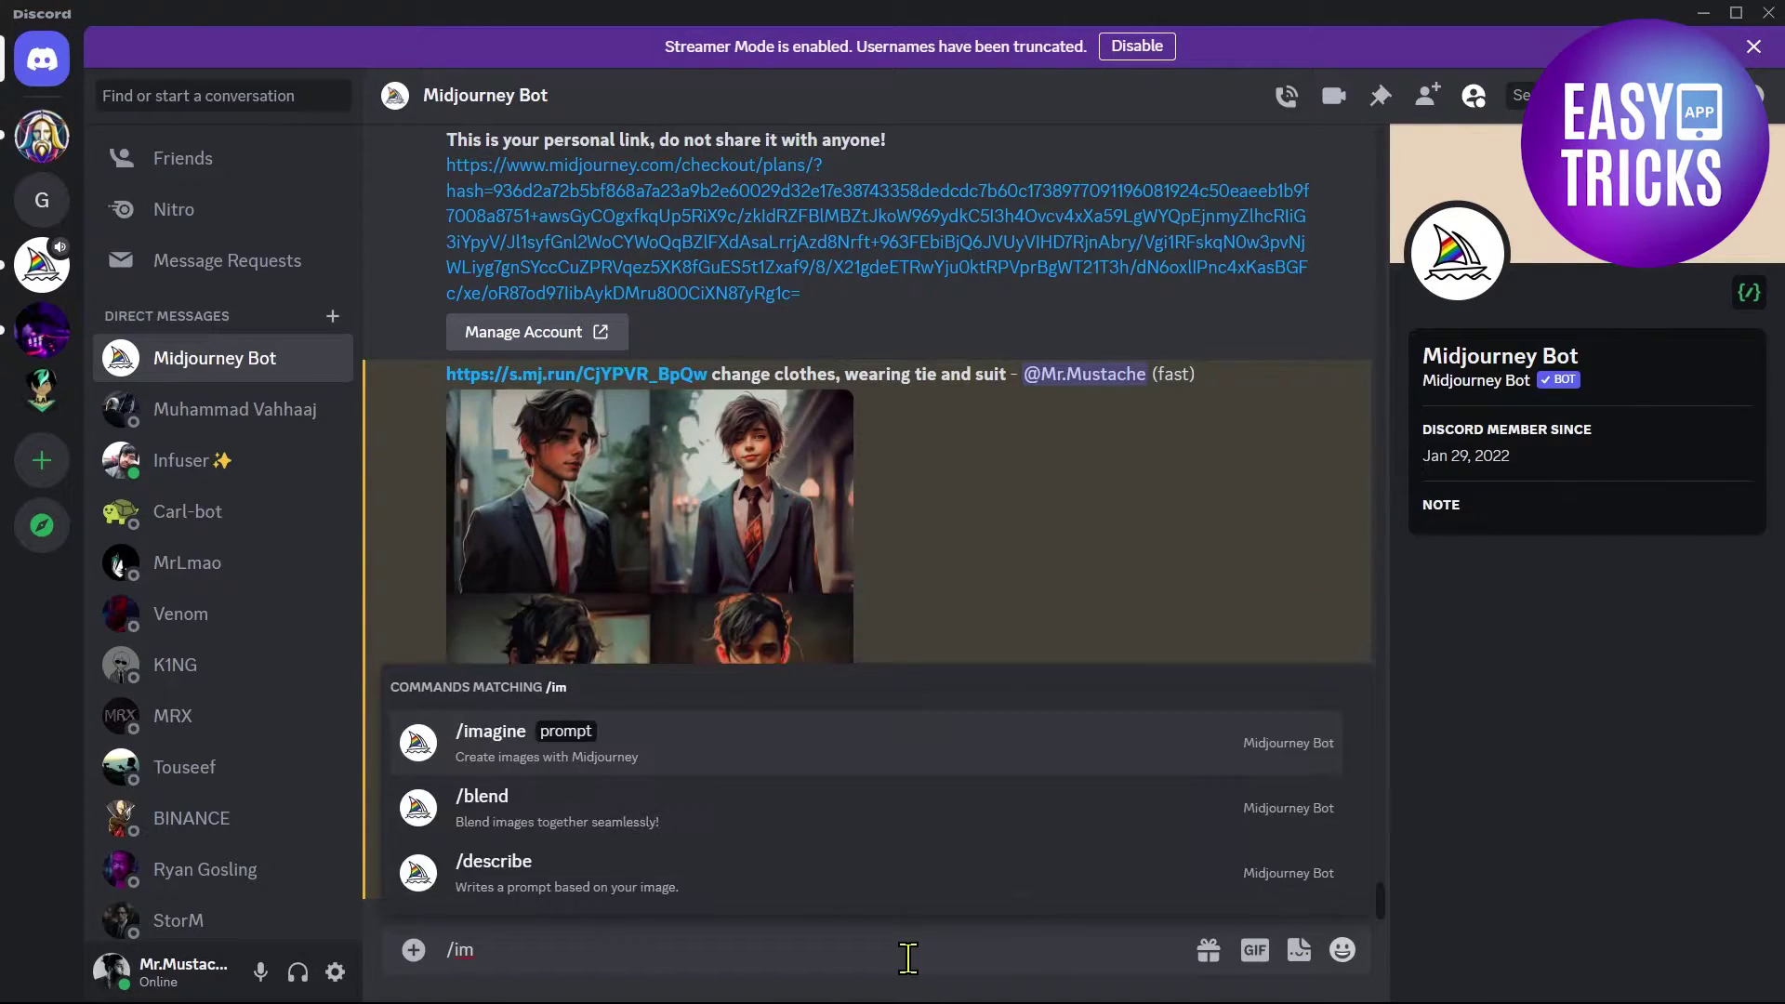
Submit /imagine with the photo link plus 'change clothes, wearing tie and suit, --v 4'.
key(Return)
key(ctrl+v)
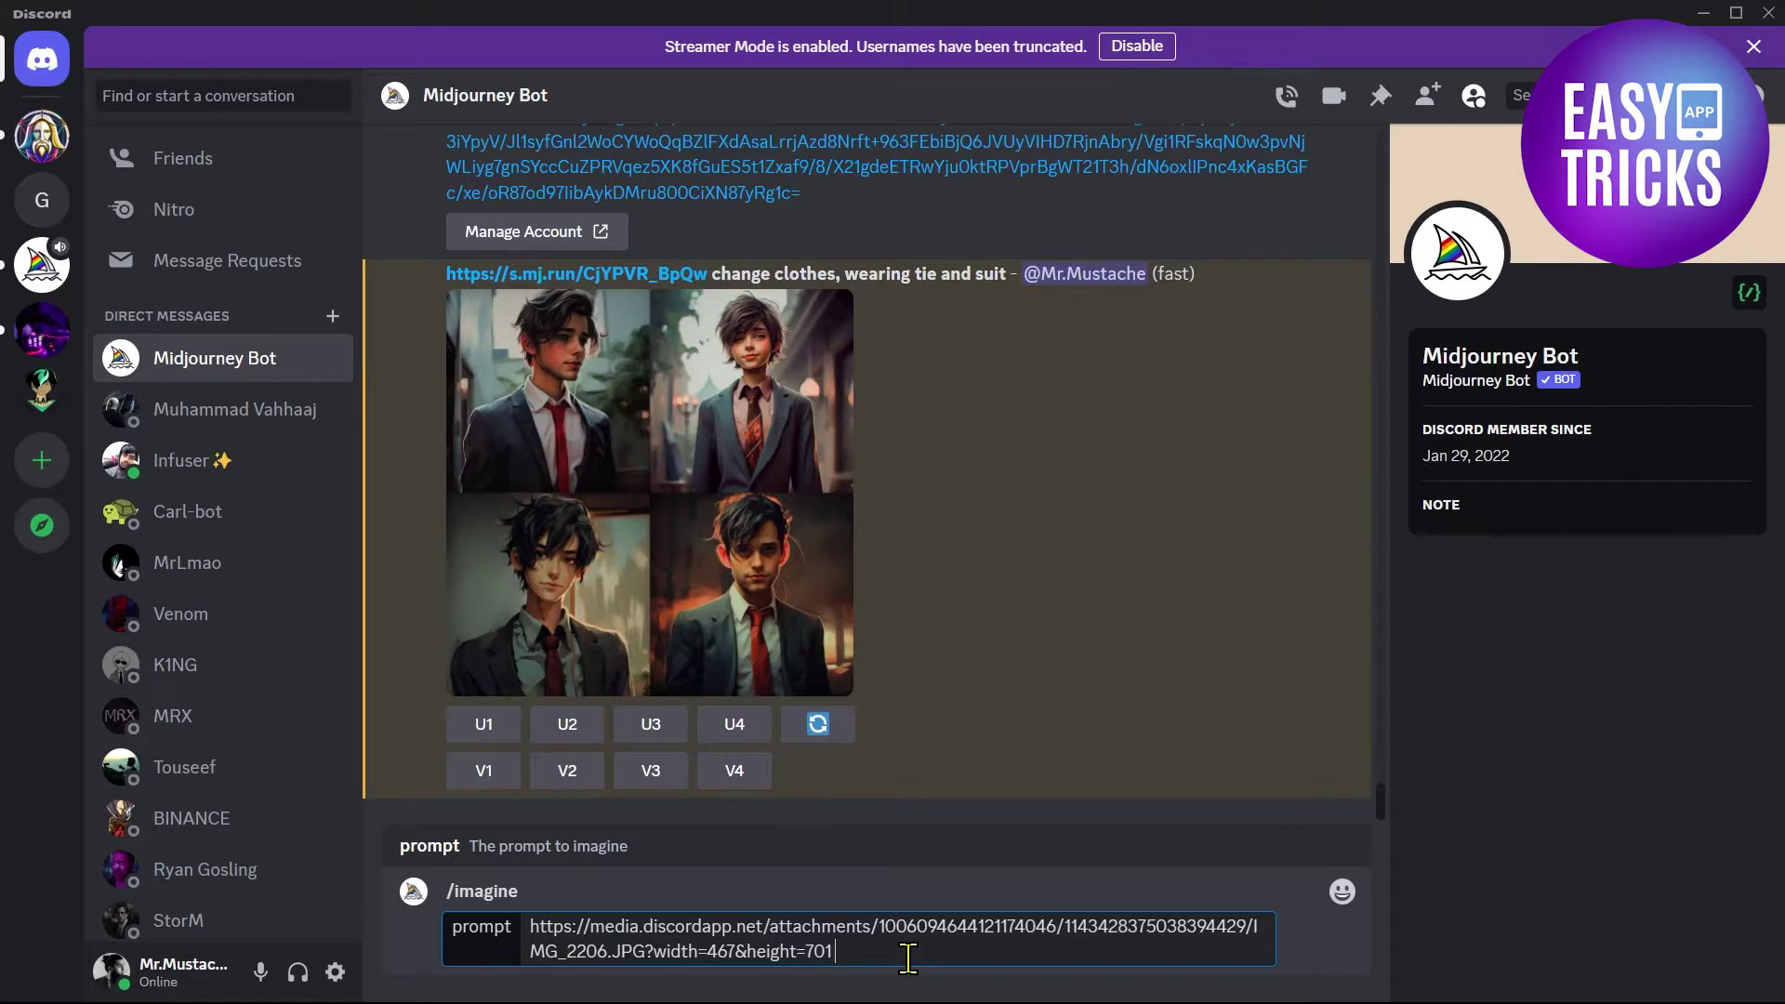
text(change clothes, wearing tie and suit, --v 4)
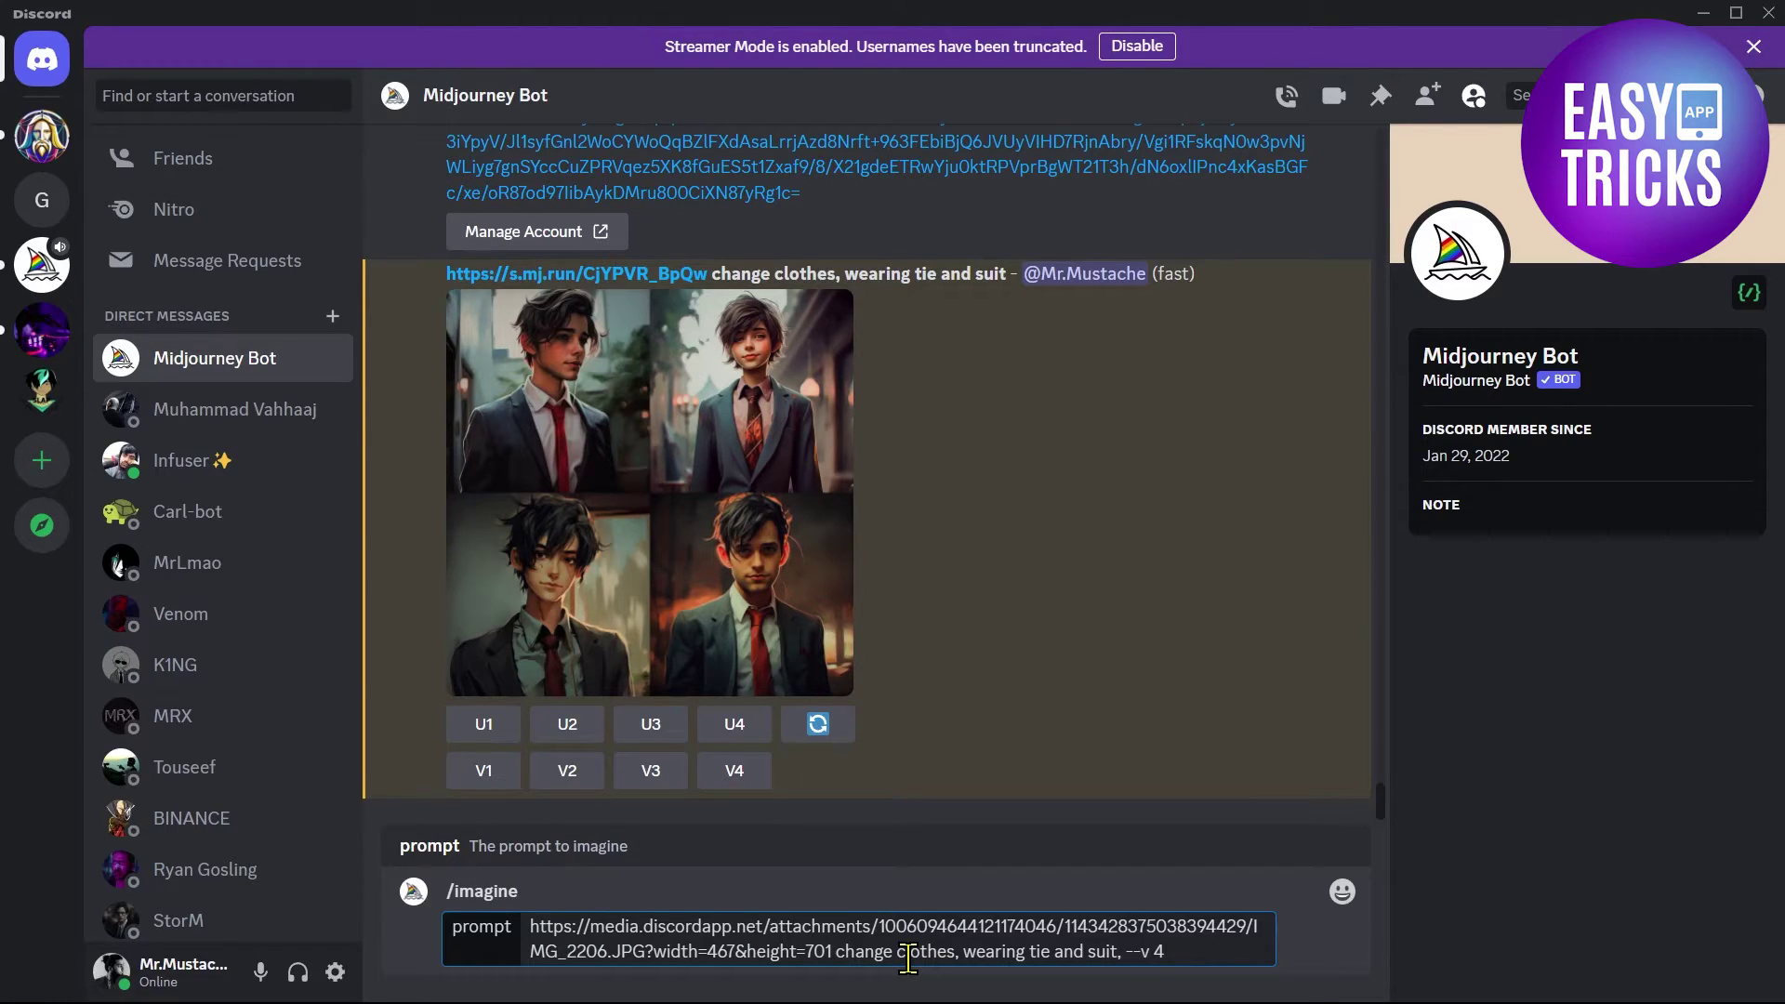
key(Return)
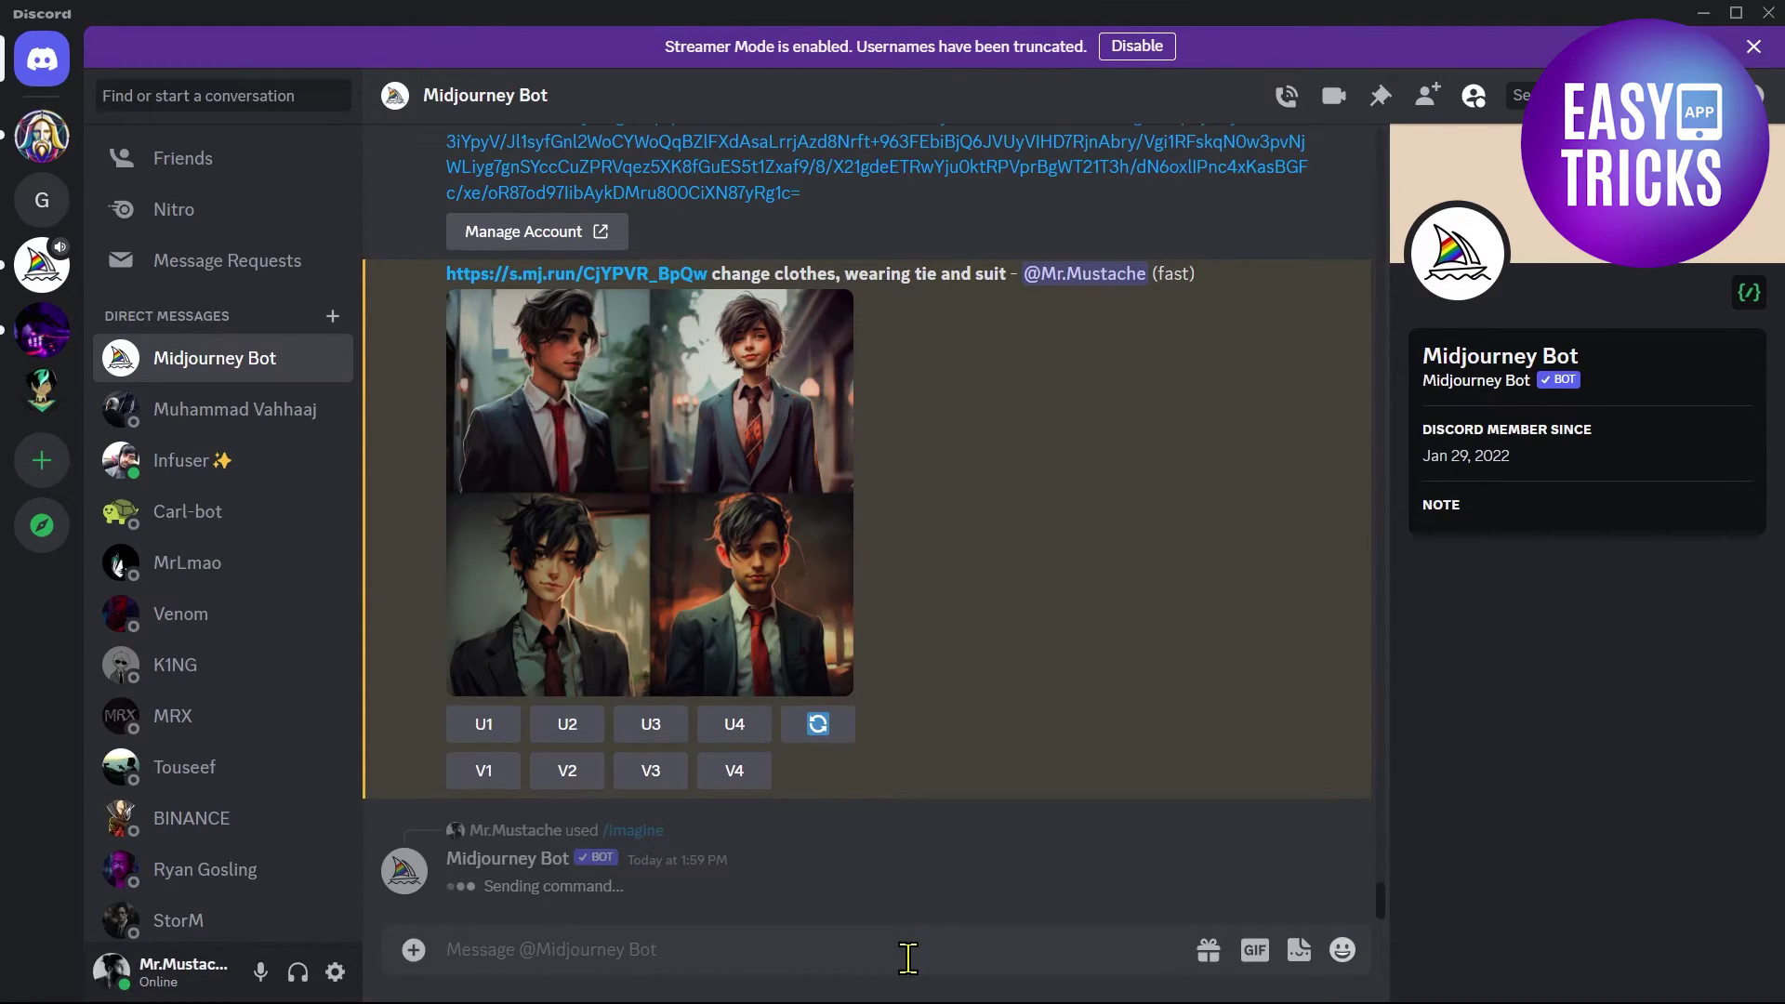